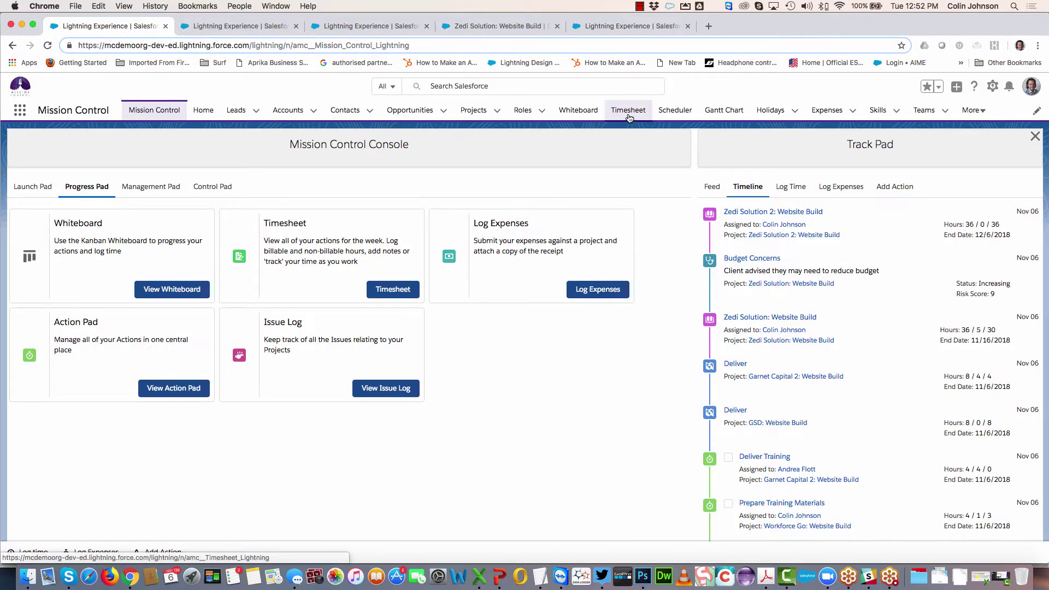
Open the weekly Timesheet for Nov 4, 2018, showing 8 billable hours.
{"action": "left_click", "coordinate": [389, 289]}
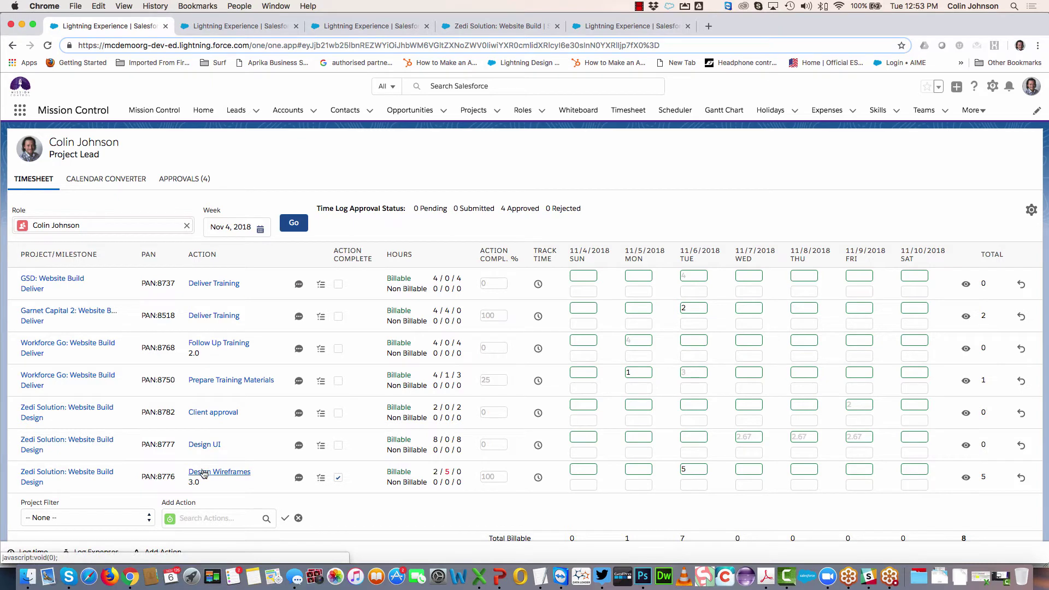
Log 2 Wednesday hours on Design Wireframes noted 'Finalised designs and got client approval'.
{"action": "left_click", "coordinate": [747, 470]}
{"action": "type", "text": "2"}
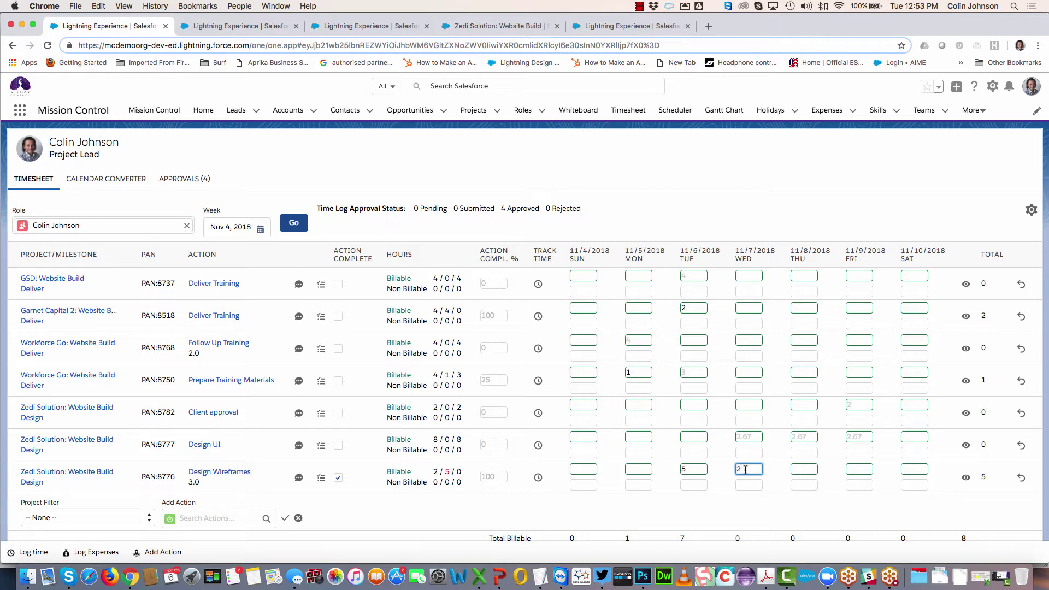
{"action": "key", "text": "Return"}
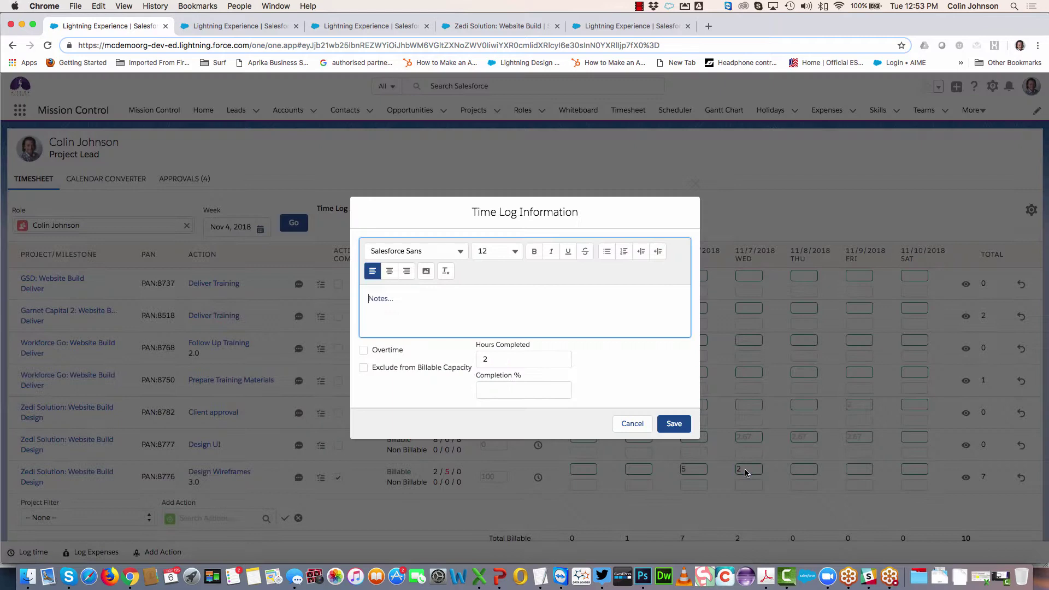
{"action": "type", "text": "Finalised designs and got client approval"}
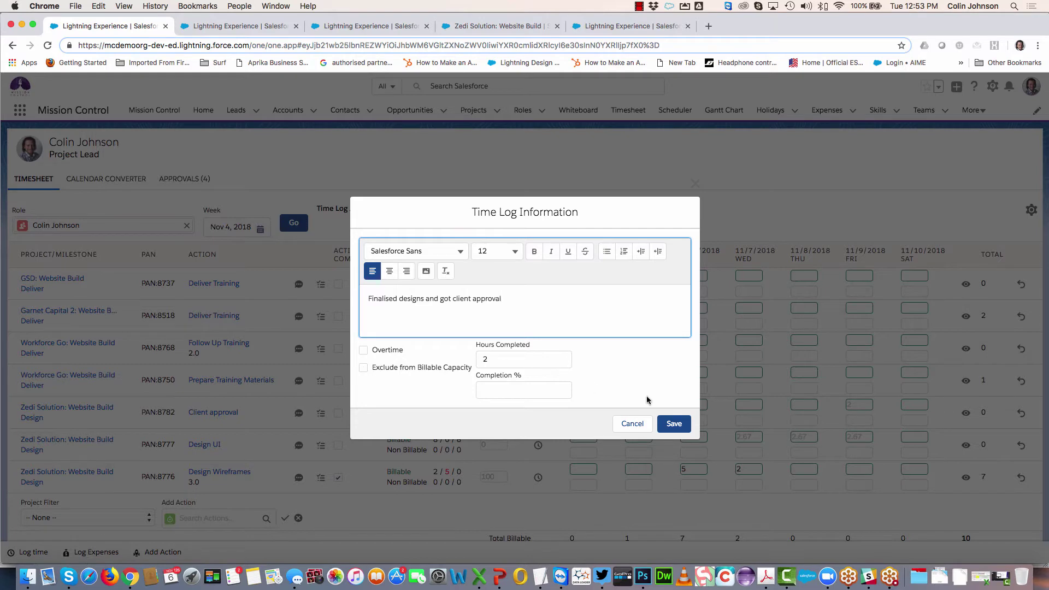
{"action": "left_click", "coordinate": [673, 424]}
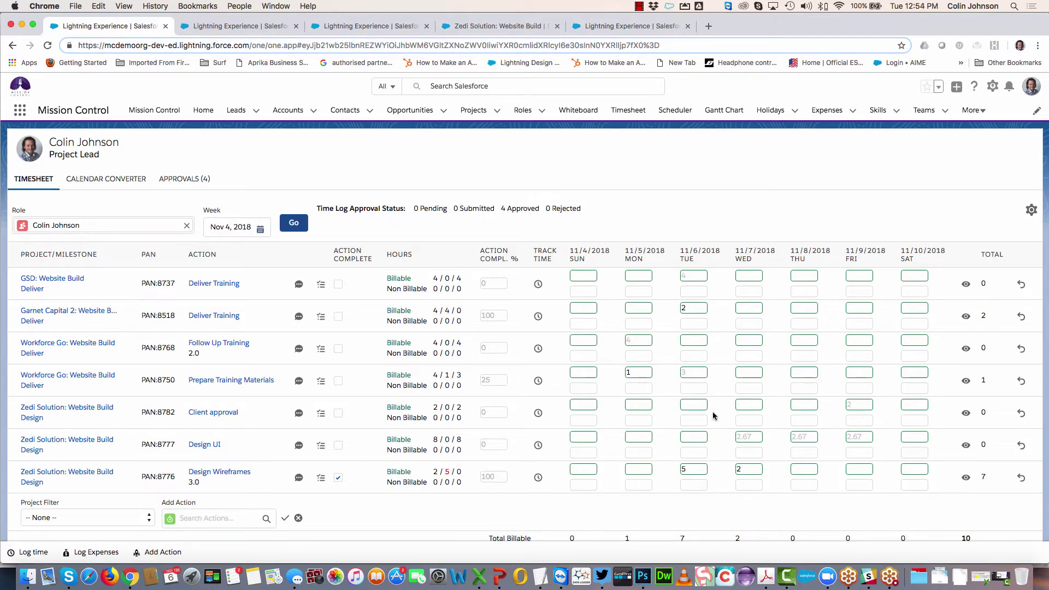
Enter 1 Tuesday hour on Client approval and 2 Tuesday hours on Follow Up Training.
{"action": "left_click", "coordinate": [697, 404]}
{"action": "type", "text": "1"}
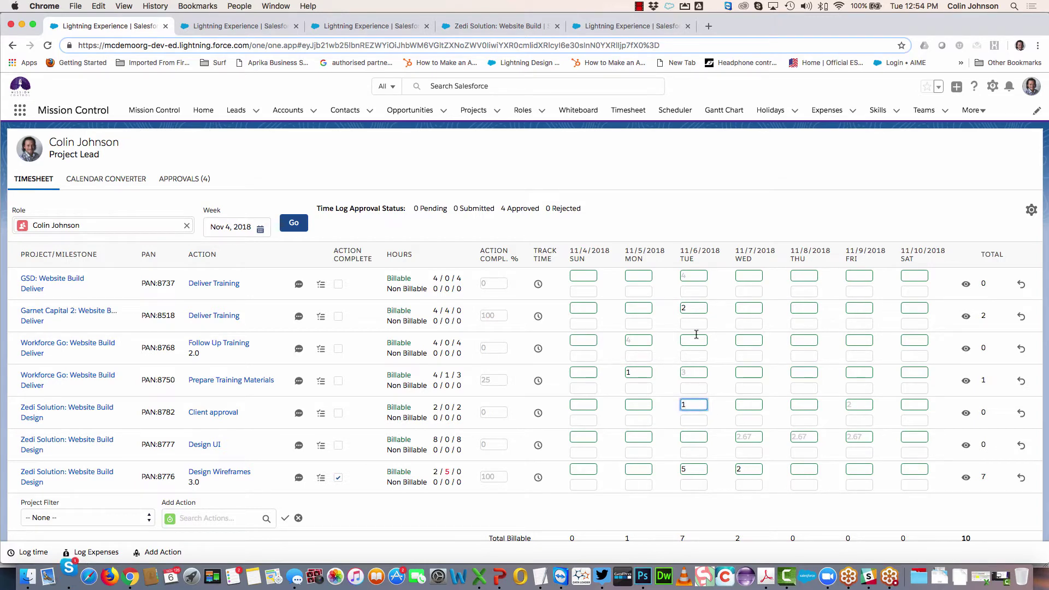
{"action": "left_click", "coordinate": [693, 340]}
{"action": "type", "text": "2"}
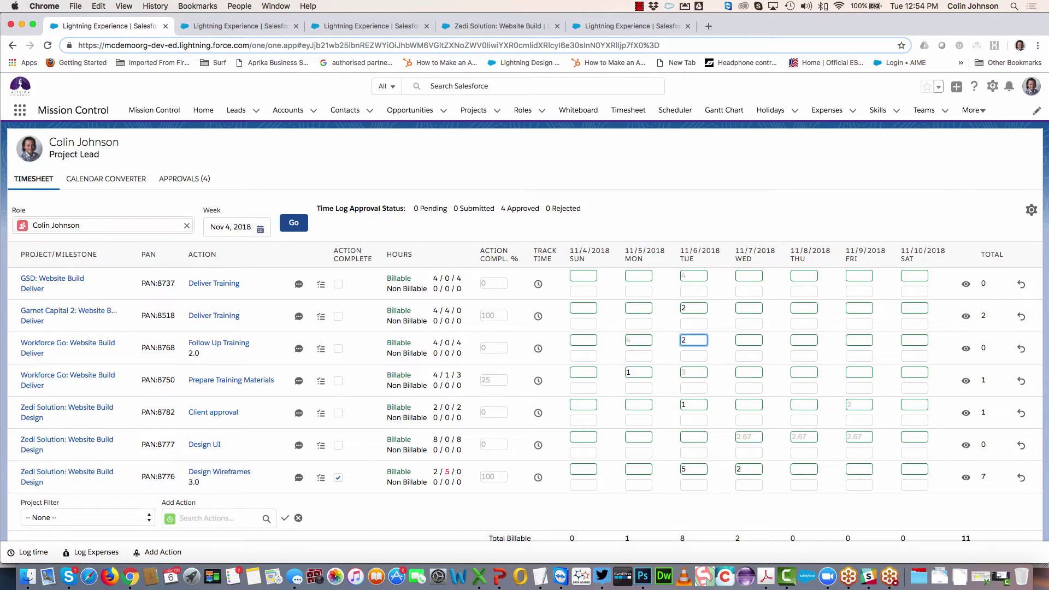
{"action": "left_click", "coordinate": [712, 214]}
{"action": "scroll", "coordinate": [702, 349], "scroll_direction": "down", "scroll_amount": 2}
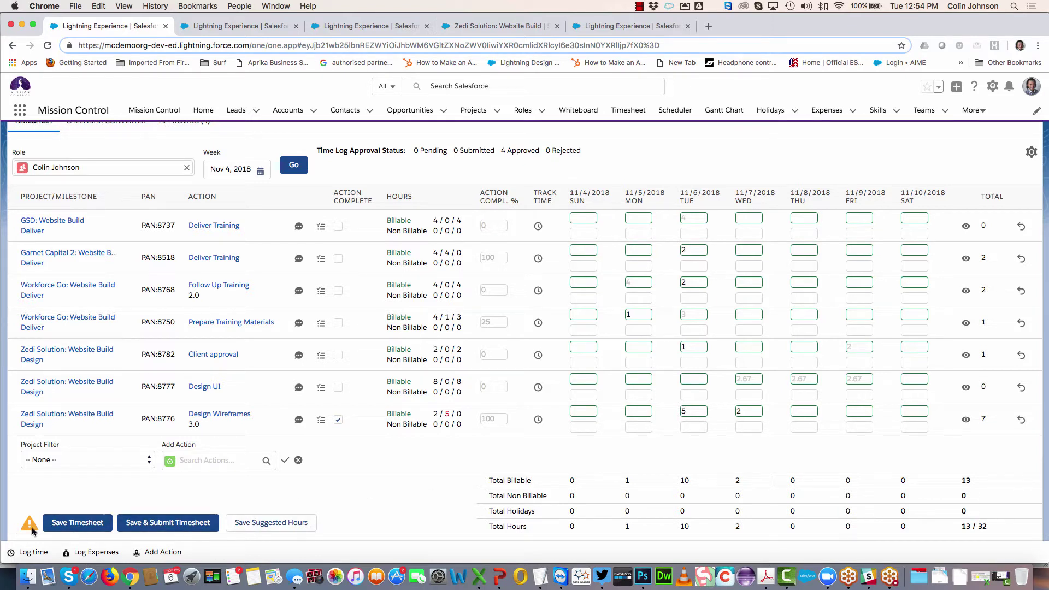
Save the timesheet and review the Design Wireframes log summary of 2, 3 and 2 hours.
{"action": "mouse_move", "coordinate": [30, 529]}
{"action": "left_click", "coordinate": [75, 523]}
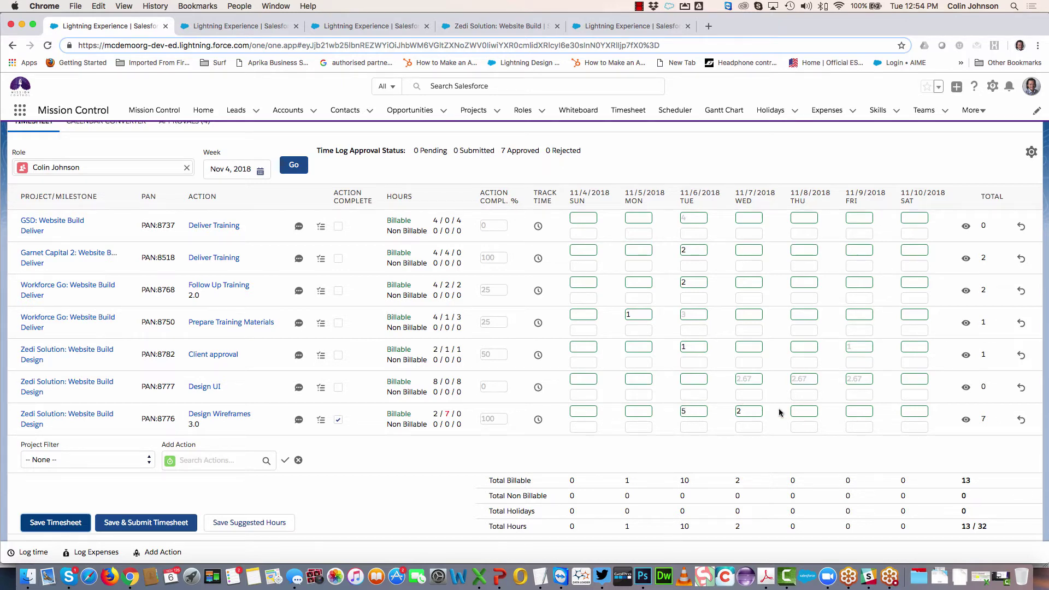
{"action": "left_click", "coordinate": [966, 419]}
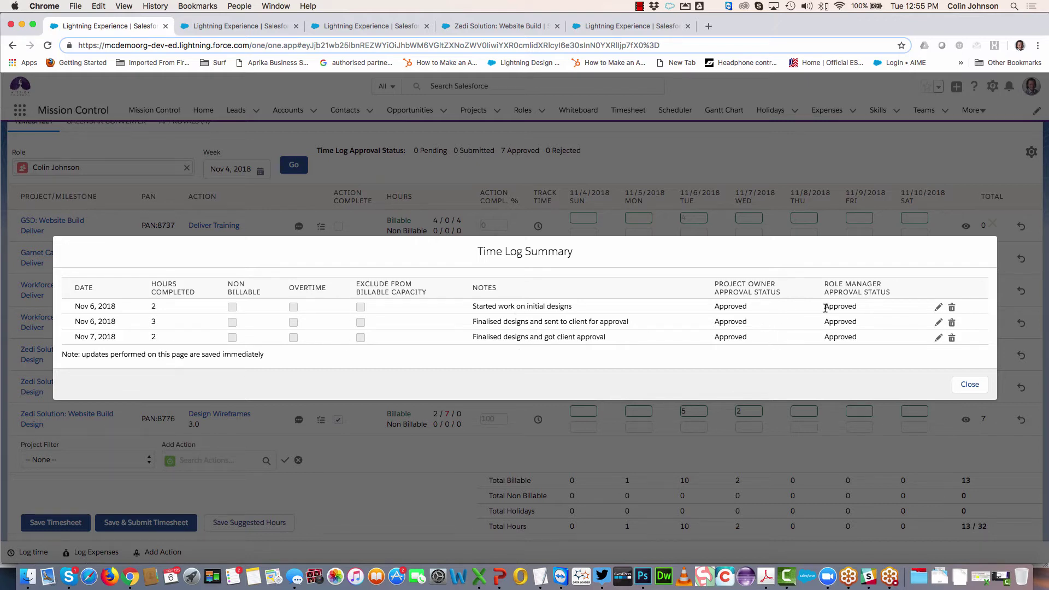
{"action": "left_click", "coordinate": [970, 384]}
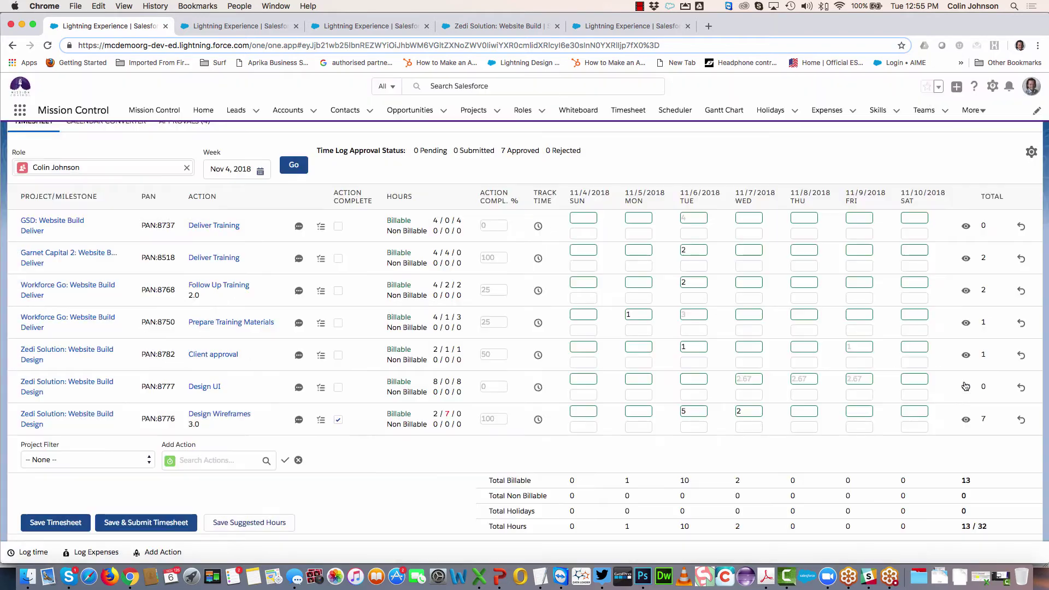
{"action": "scroll", "coordinate": [709, 175], "scroll_direction": "up", "scroll_amount": 2}
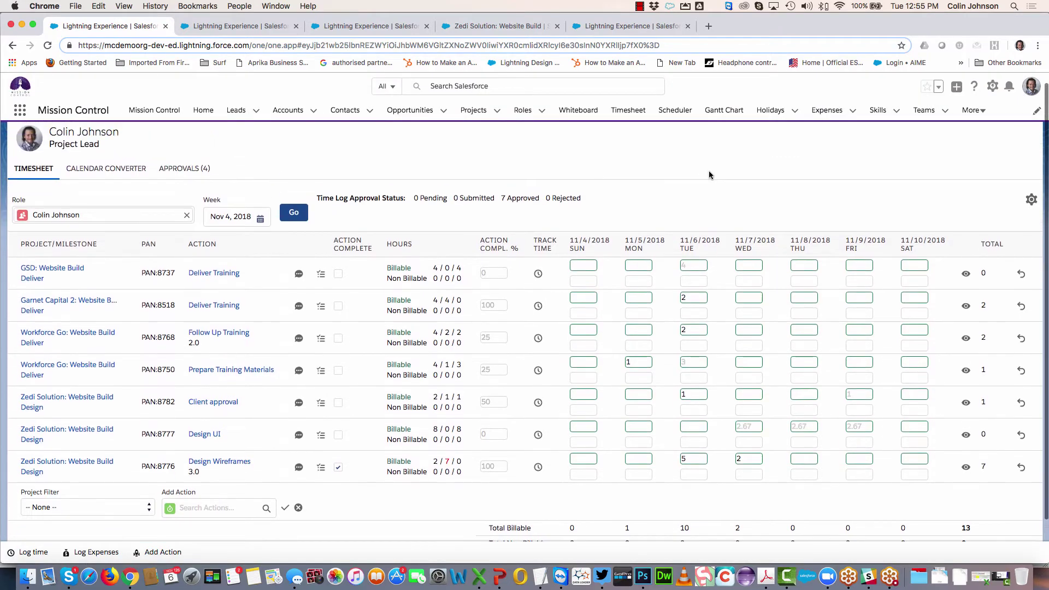
{"action": "scroll", "coordinate": [709, 175], "scroll_direction": "down", "scroll_amount": 2}
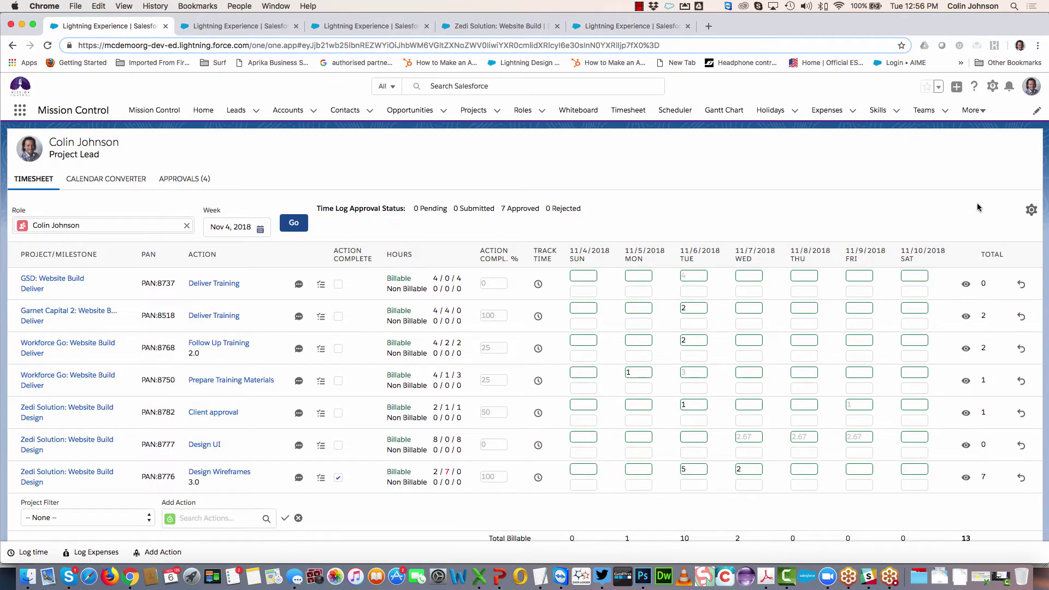
{"action": "left_click", "coordinate": [1031, 214]}
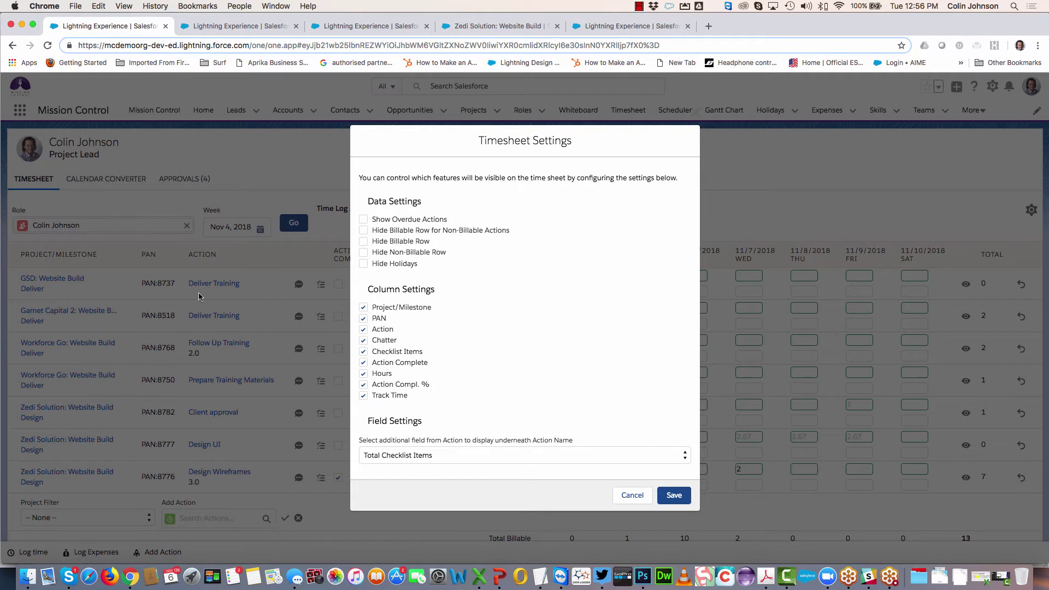
{"action": "left_click", "coordinate": [364, 342]}
{"action": "left_click", "coordinate": [364, 340]}
{"action": "left_click", "coordinate": [628, 497]}
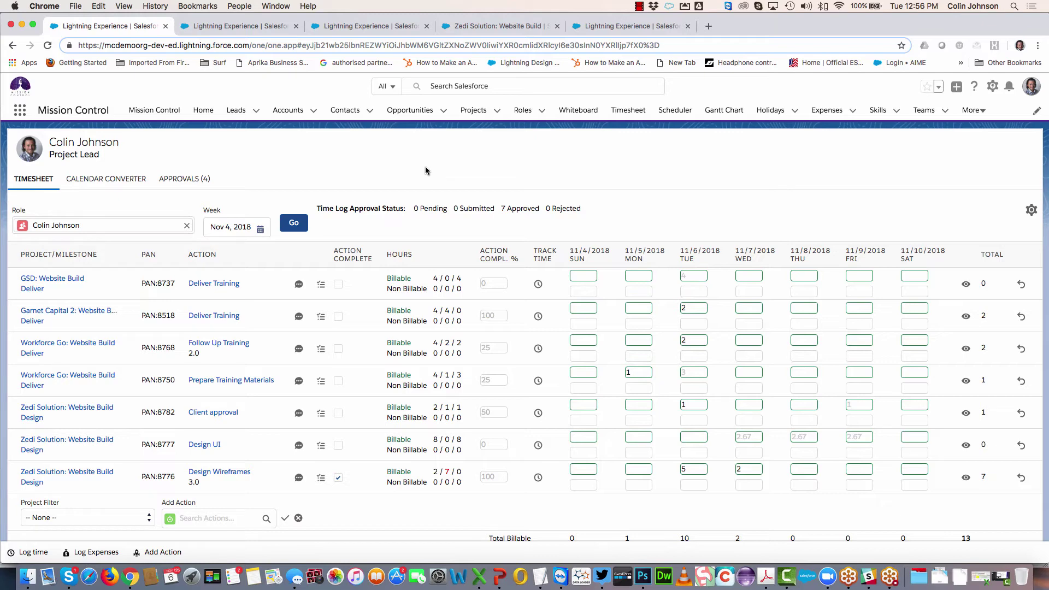
{"action": "left_click", "coordinate": [213, 32]}
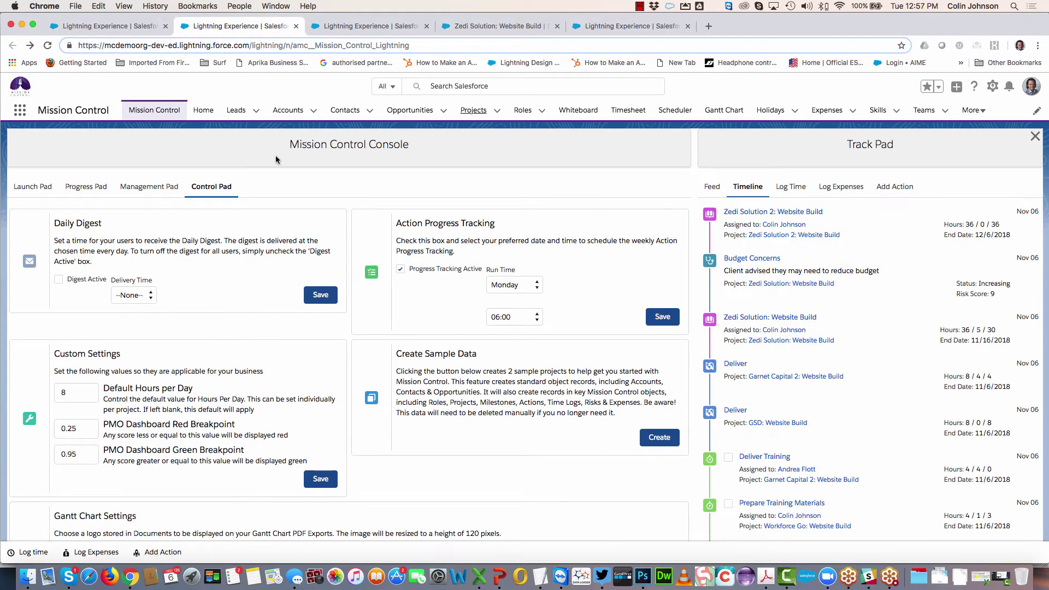
{"action": "scroll", "coordinate": [229, 303], "scroll_direction": "down", "scroll_amount": 10}
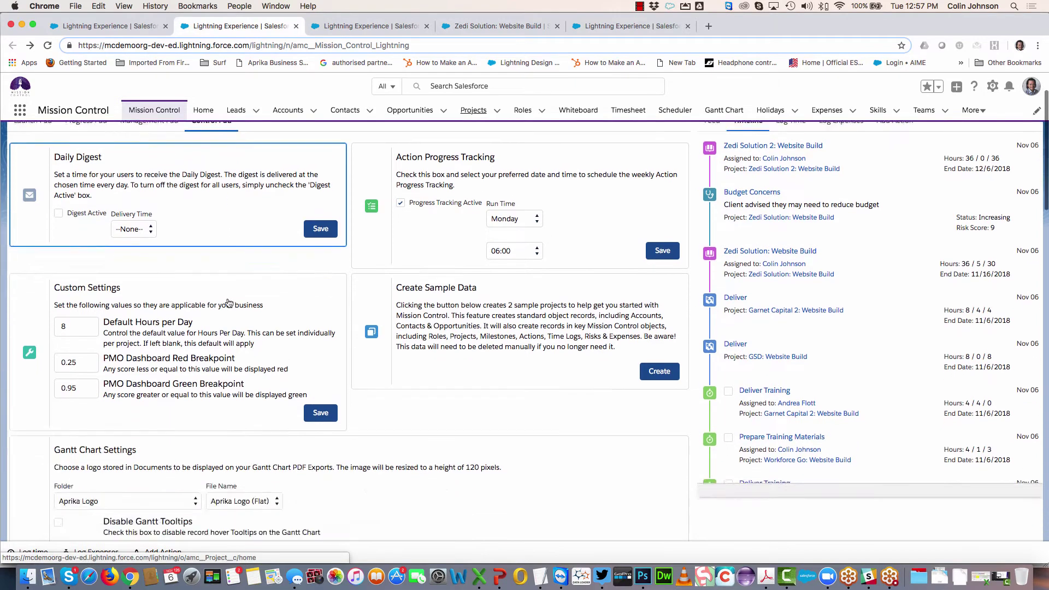
{"action": "scroll", "coordinate": [229, 303], "scroll_direction": "down", "scroll_amount": 2}
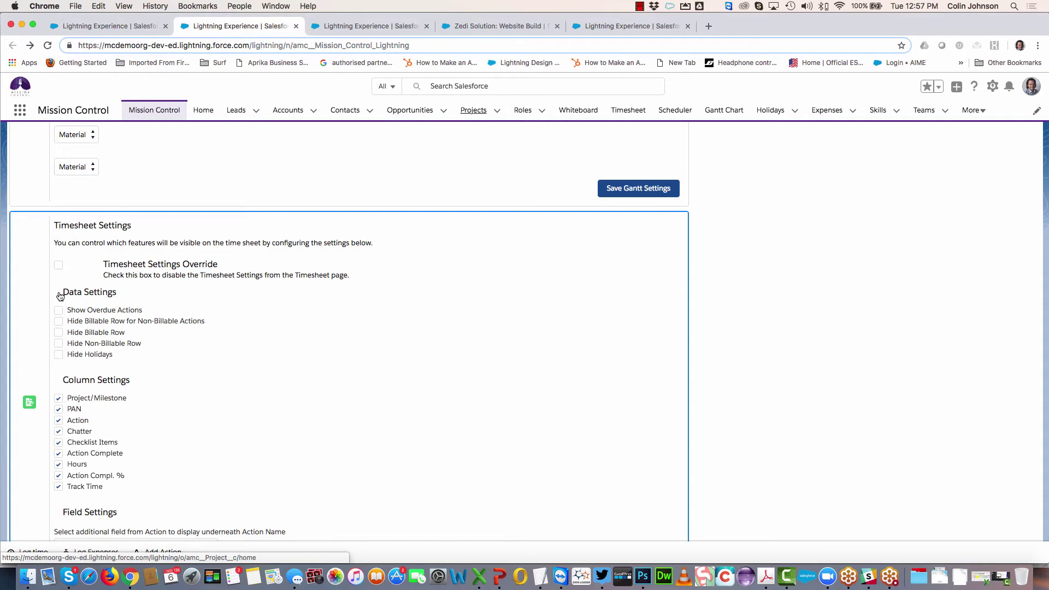
{"action": "scroll", "coordinate": [73, 430], "scroll_direction": "down", "scroll_amount": 3}
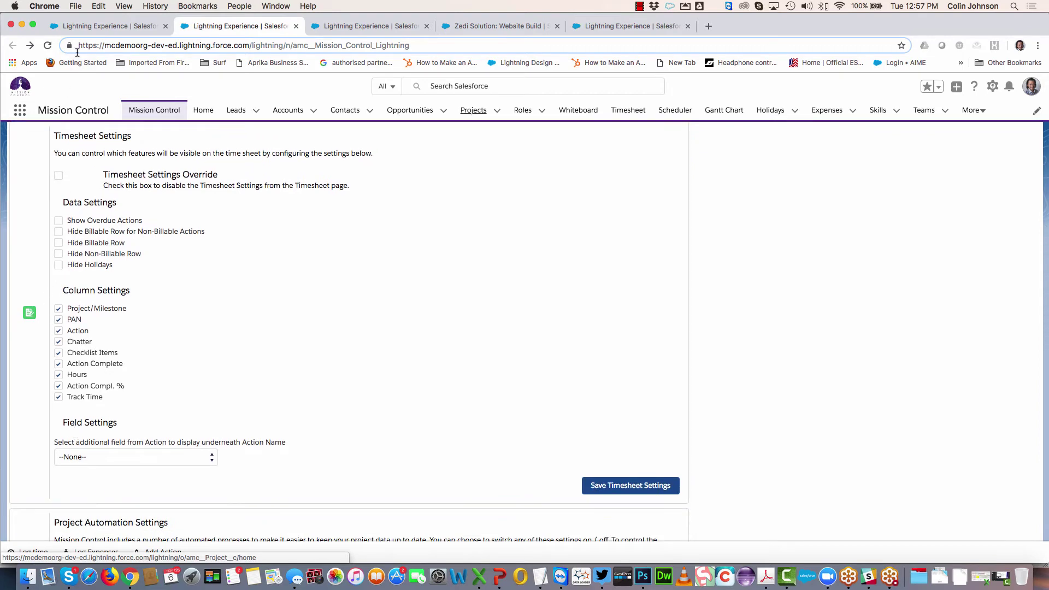
{"action": "left_click", "coordinate": [87, 29]}
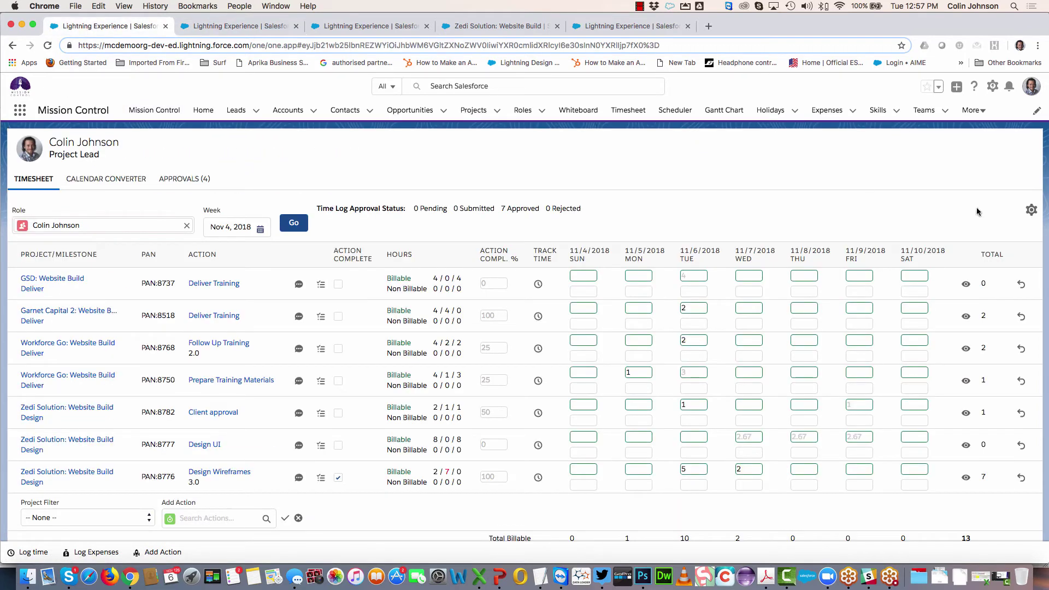
Check Timesheet Settings, keeping Total Checklist Items, and cancel without saving changes.
{"action": "left_click", "coordinate": [1032, 212]}
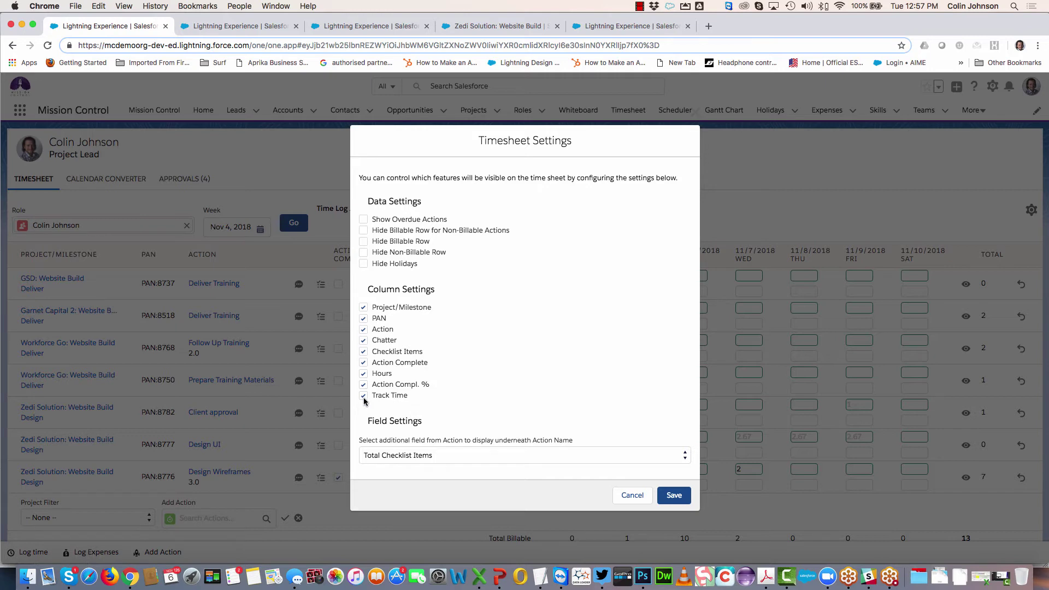
{"action": "left_click", "coordinate": [456, 456]}
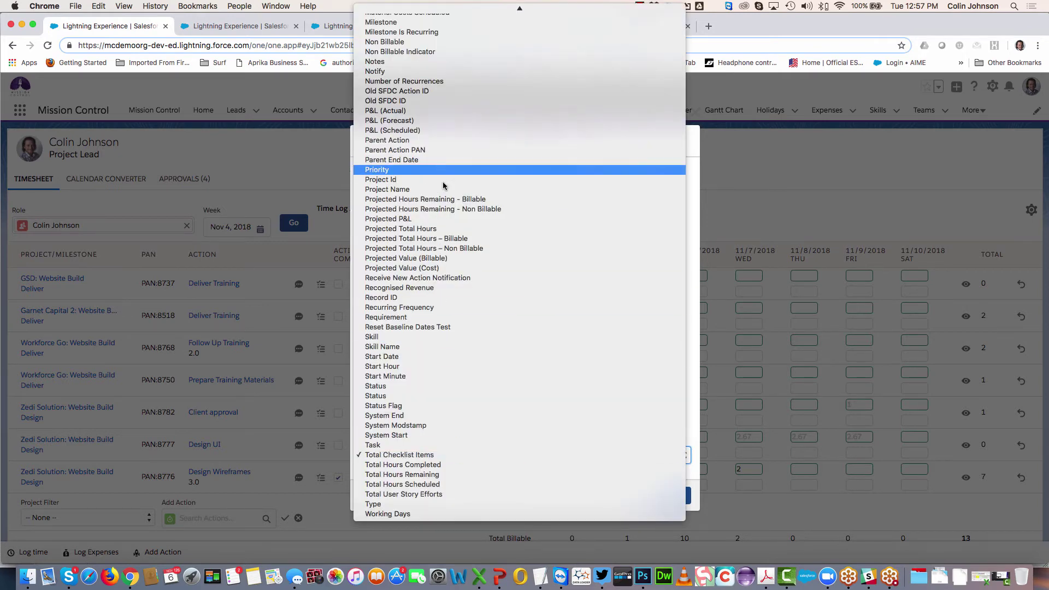
{"action": "left_click", "coordinate": [689, 355]}
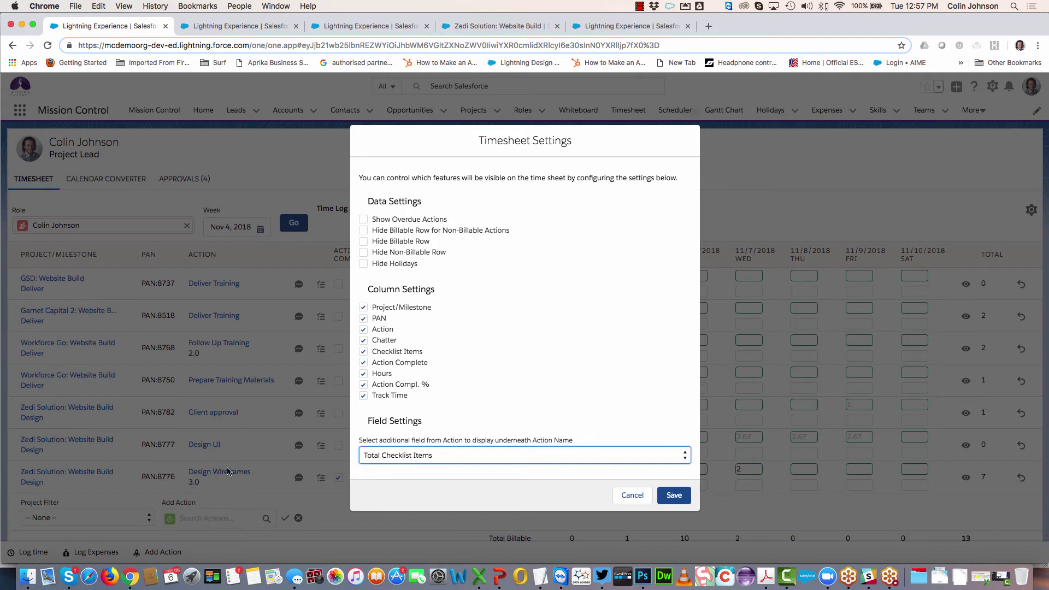
{"action": "left_click", "coordinate": [634, 496]}
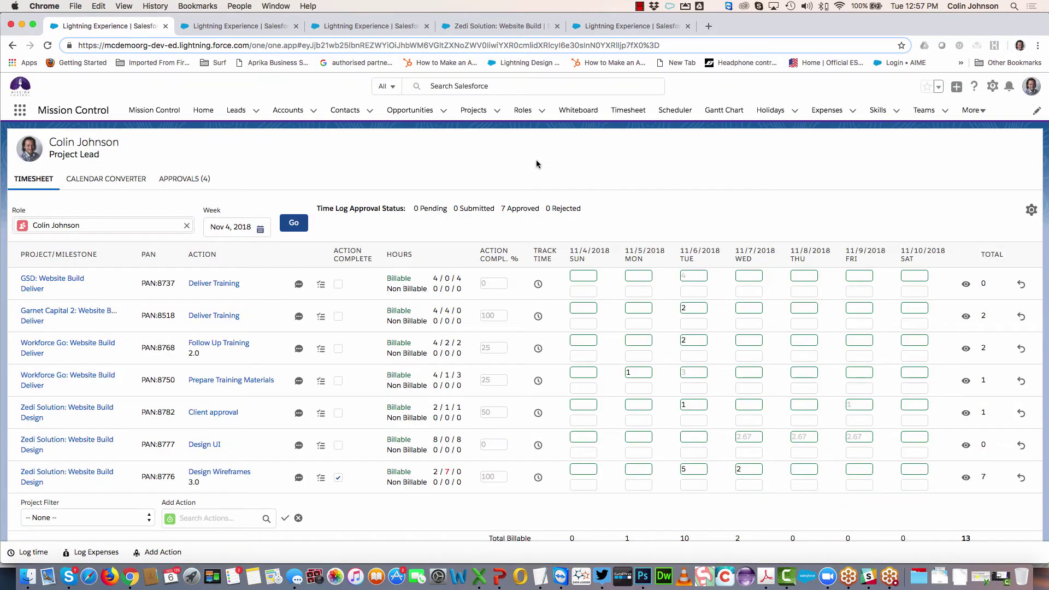
Show the Calendar Converter for Nov 3–9, 2018, scrolled to the afternoon events.
{"action": "left_click", "coordinate": [108, 184]}
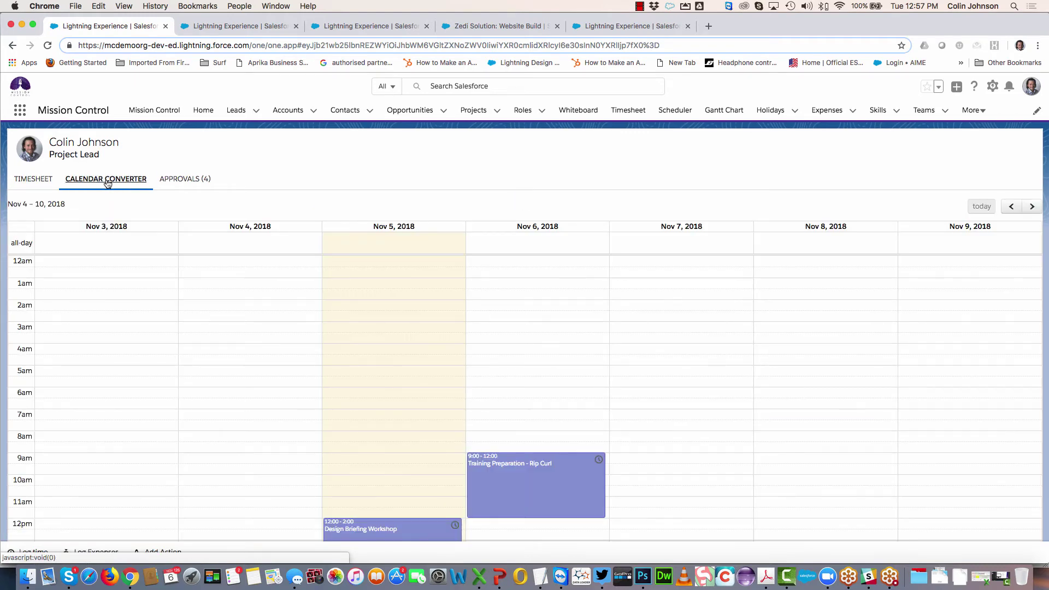
{"action": "scroll", "coordinate": [255, 437], "scroll_direction": "down", "scroll_amount": 3}
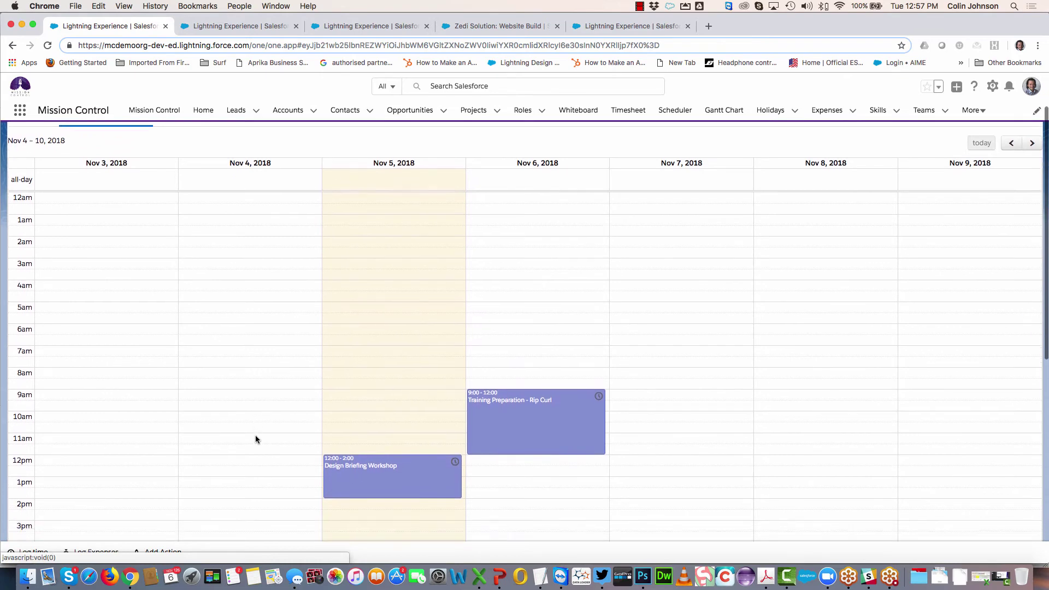
{"action": "scroll", "coordinate": [255, 440], "scroll_direction": "down", "scroll_amount": 1}
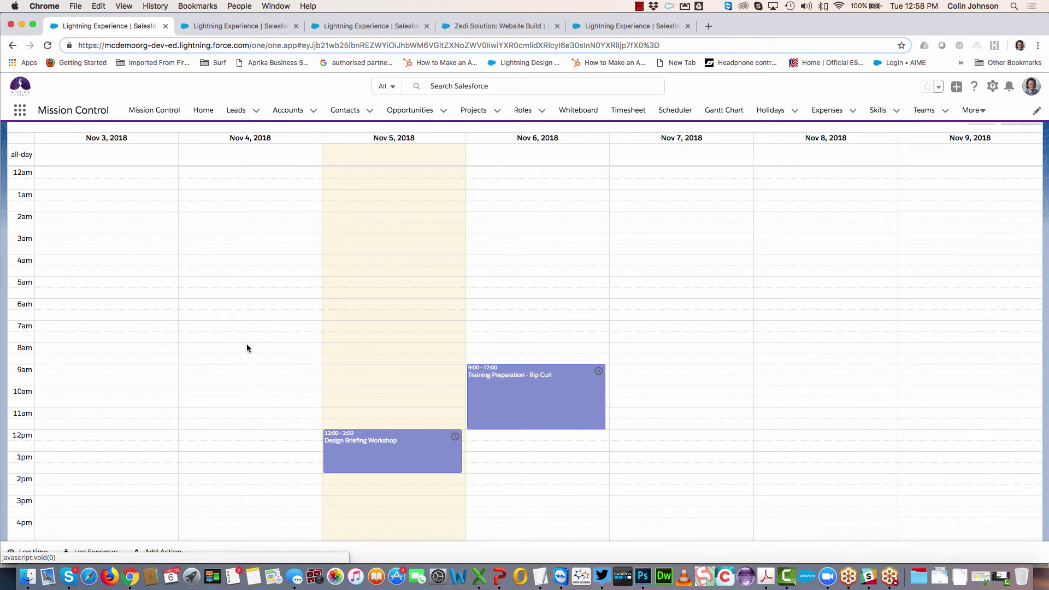
Log the Design Briefing Workshop's 2 hours to Zedi Solution: Website Build, Design, Design Wireframes.
{"action": "left_click", "coordinate": [455, 438]}
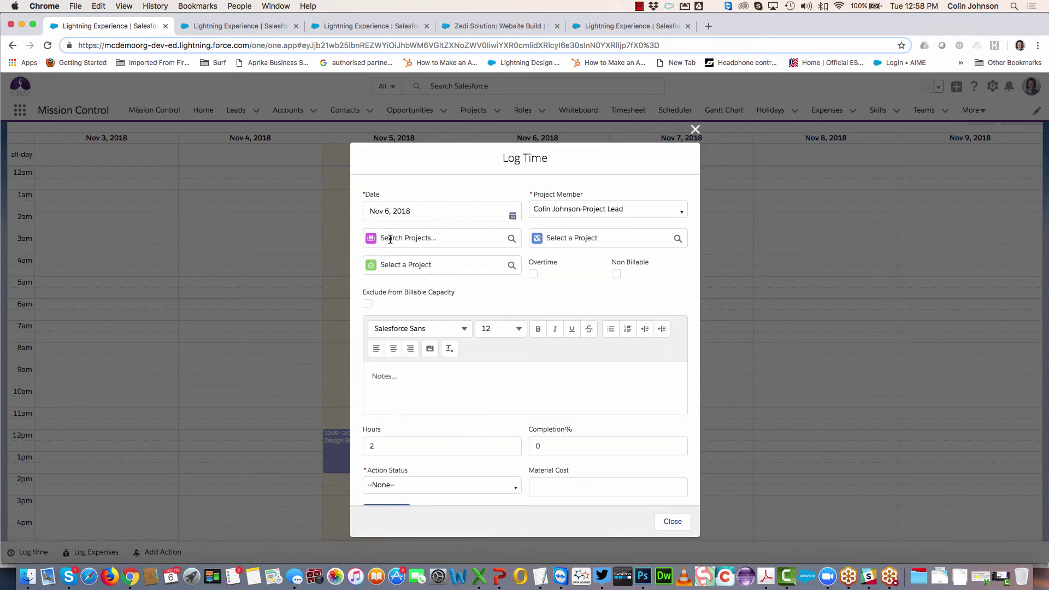
{"action": "left_click", "coordinate": [389, 238]}
{"action": "type", "text": "zedi"}
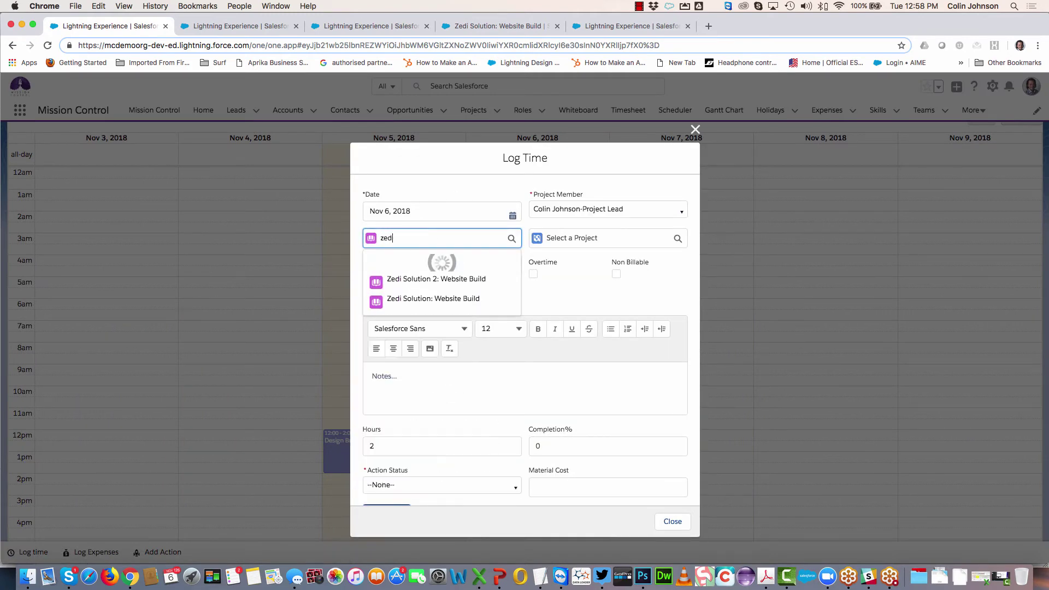
{"action": "left_click", "coordinate": [407, 276]}
{"action": "left_click", "coordinate": [552, 241]}
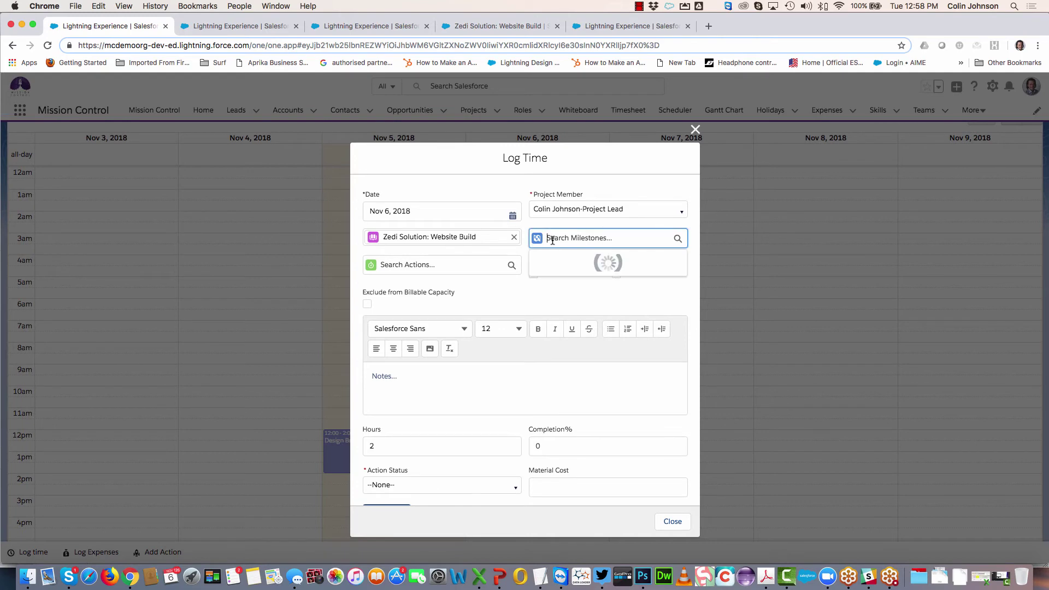
{"action": "left_click", "coordinate": [560, 301]}
{"action": "left_click", "coordinate": [394, 262]}
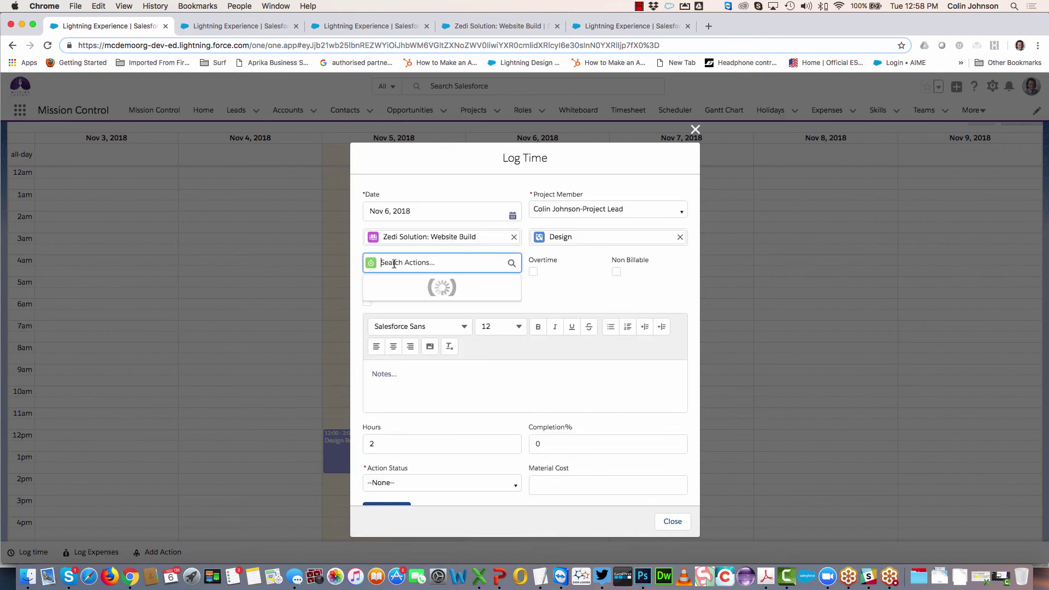
{"action": "left_click", "coordinate": [382, 323]}
{"action": "left_click", "coordinate": [383, 382]}
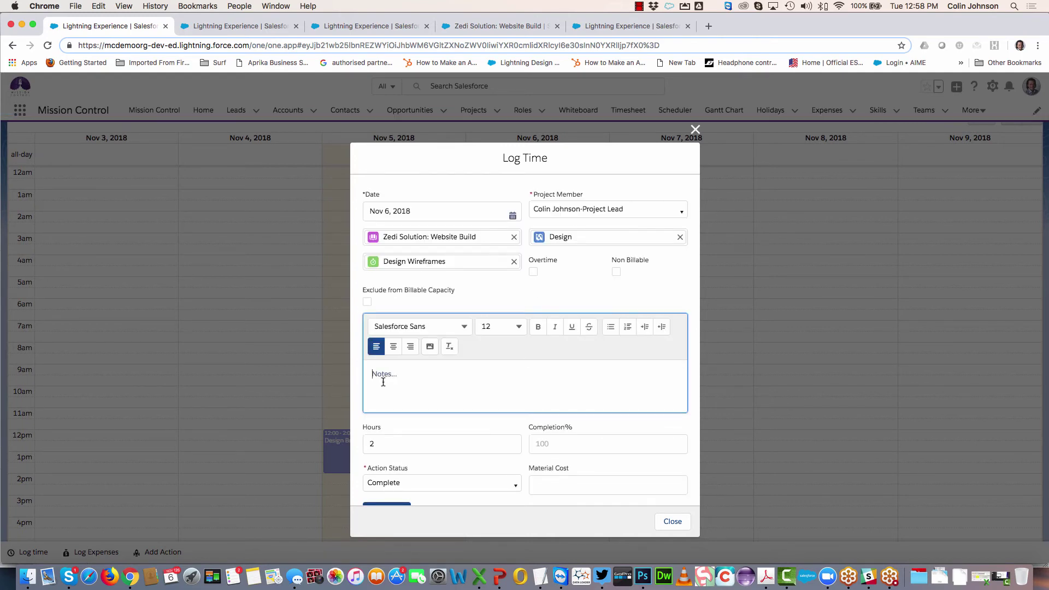
{"action": "scroll", "coordinate": [383, 410], "scroll_direction": "down", "scroll_amount": 2}
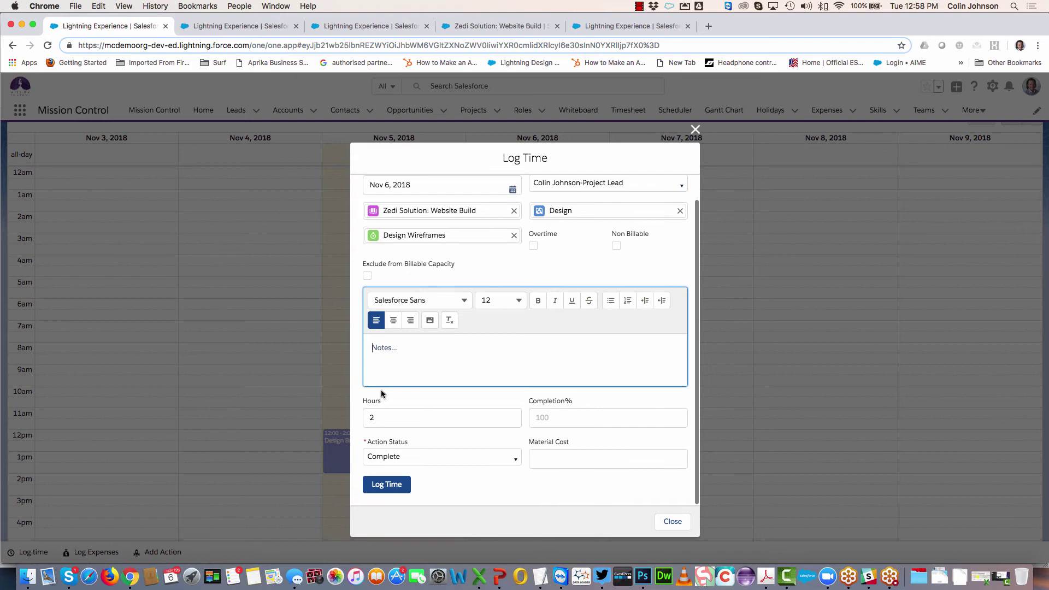
{"action": "left_click", "coordinate": [381, 485]}
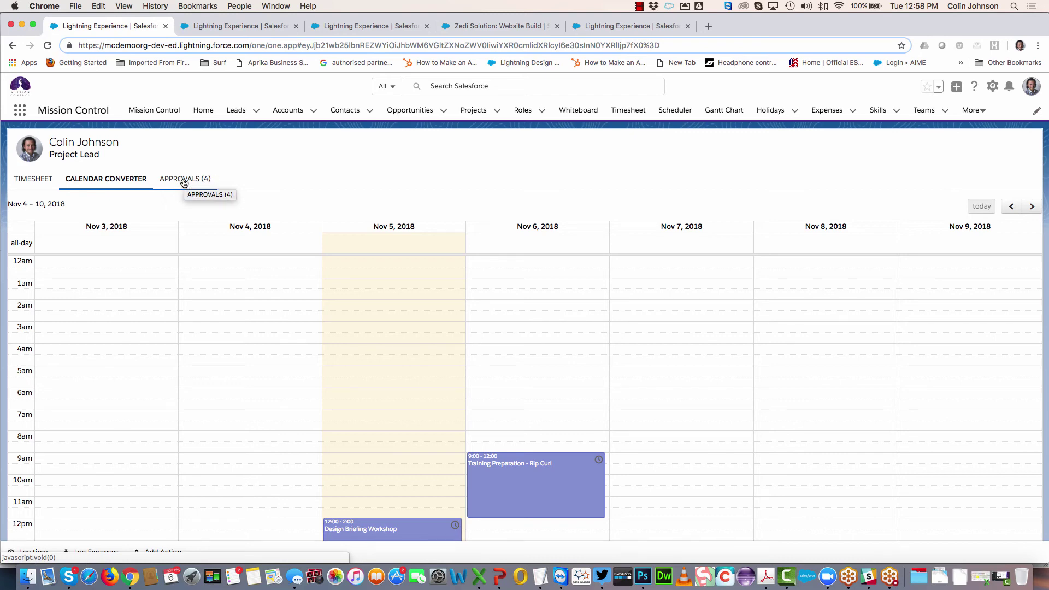
Approve the External Designer's Garnet Capital: Website Build time logs, rejecting the Sep 9 entry.
{"action": "left_click", "coordinate": [184, 181]}
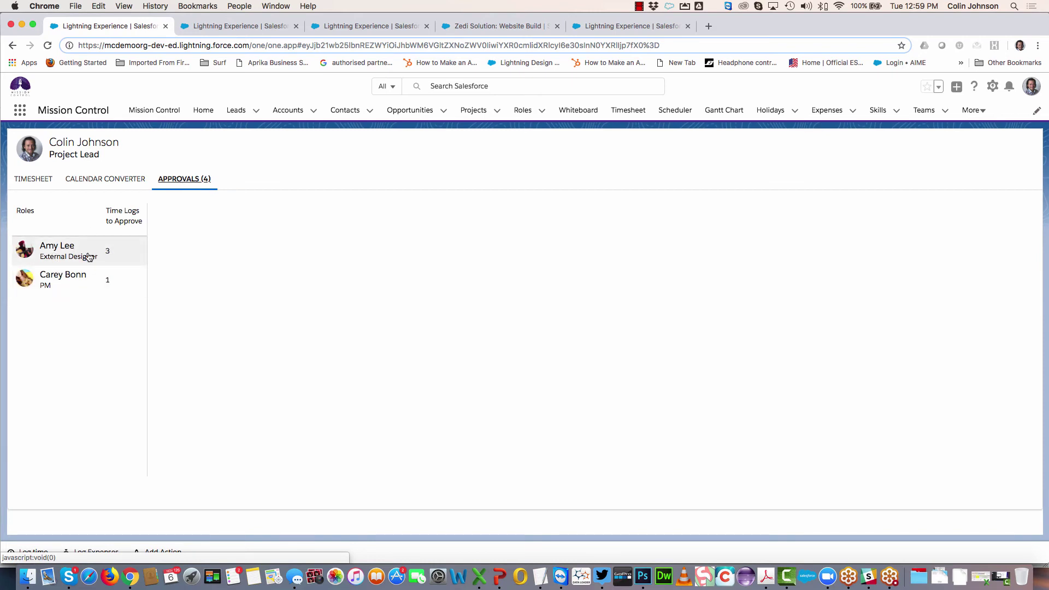
{"action": "left_click", "coordinate": [72, 257]}
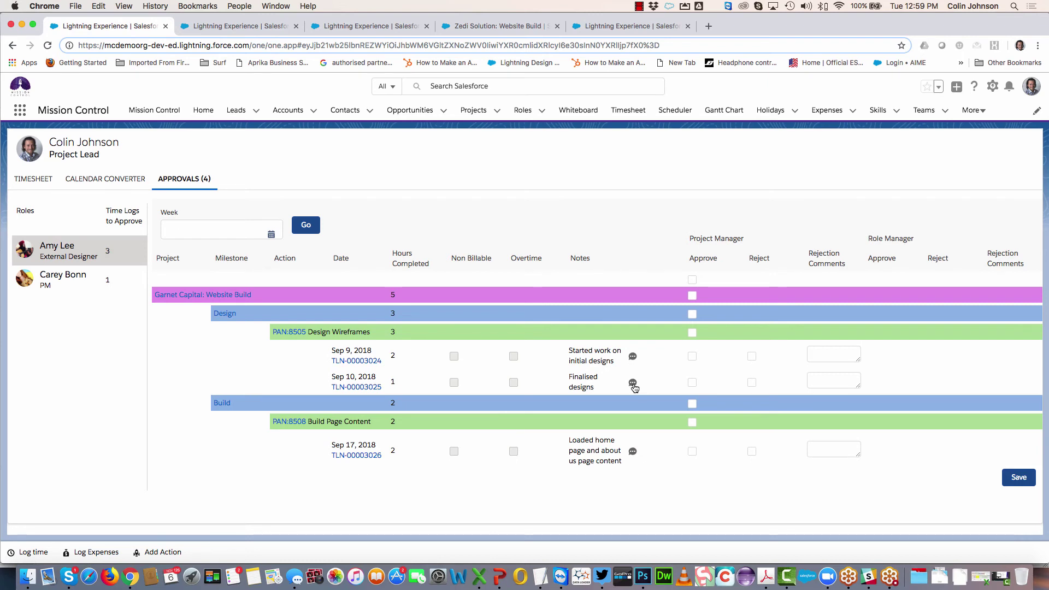
{"action": "left_click", "coordinate": [691, 280]}
{"action": "left_click", "coordinate": [750, 357]}
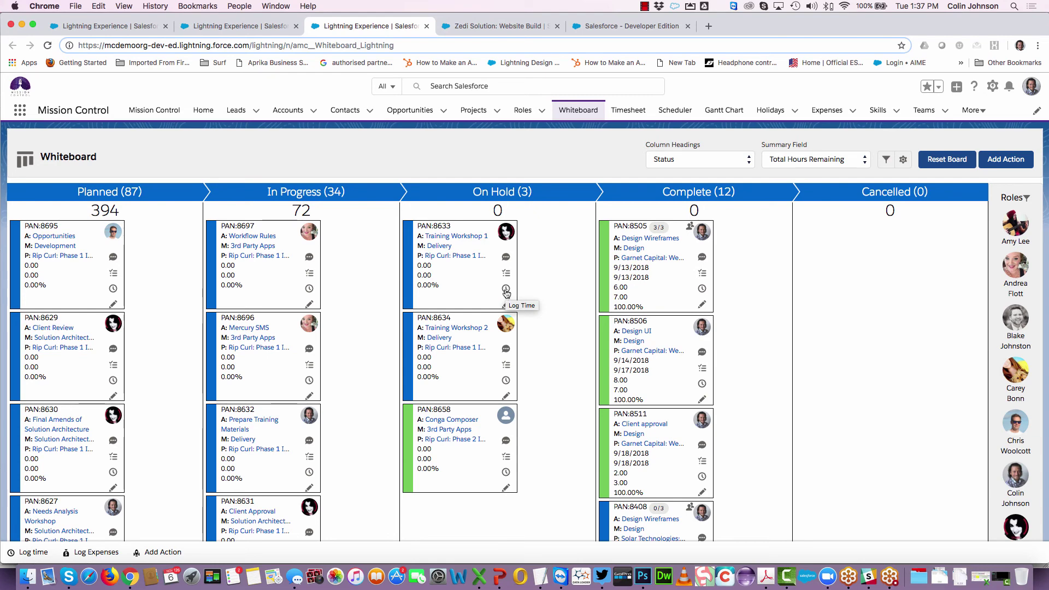
{"action": "left_click", "coordinate": [506, 289]}
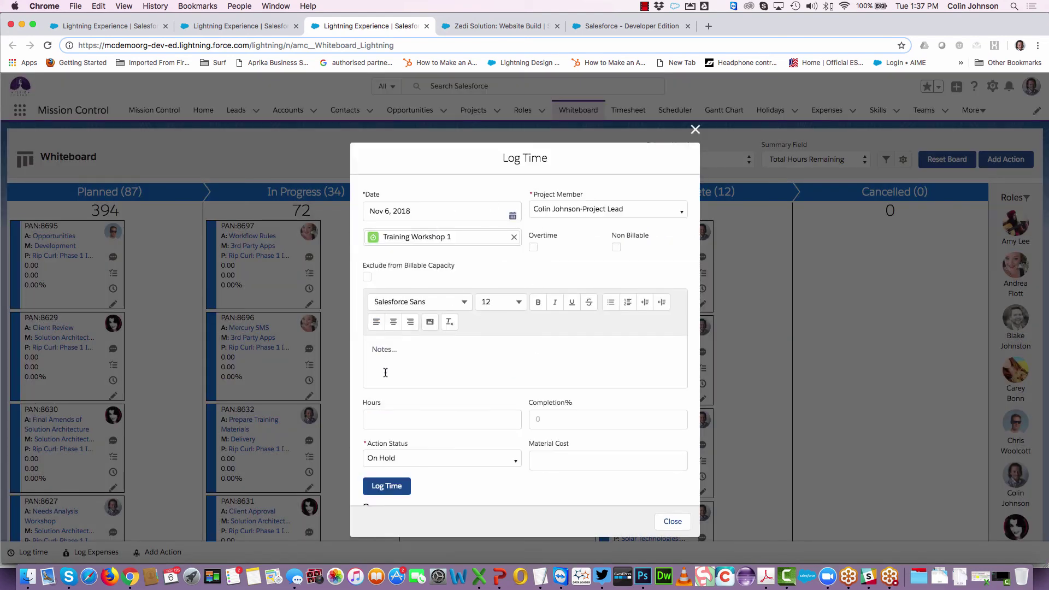
{"action": "scroll", "coordinate": [385, 372], "scroll_direction": "down", "scroll_amount": 3}
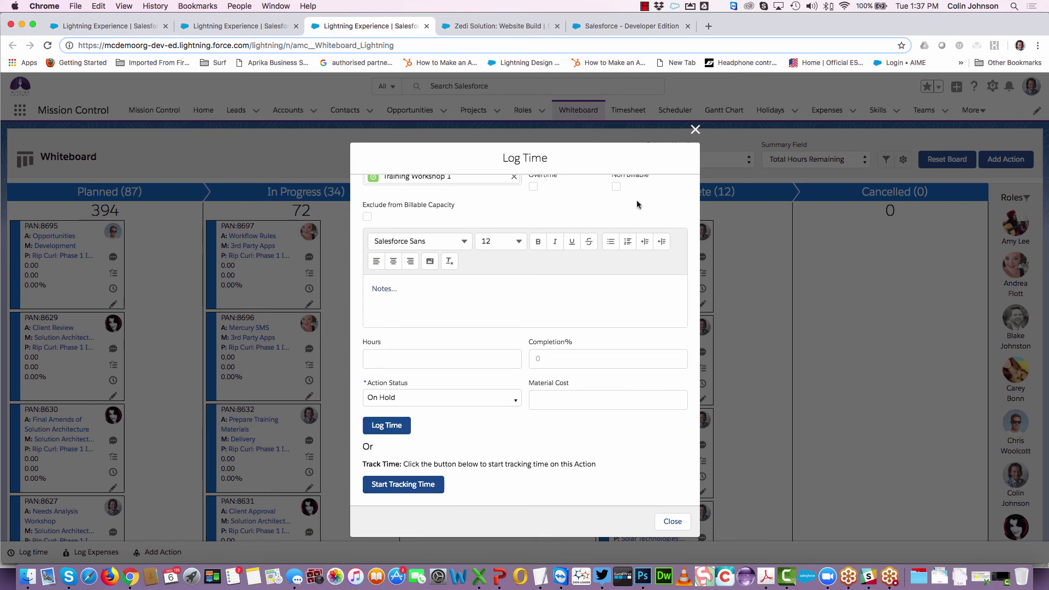
{"action": "left_click", "coordinate": [695, 129]}
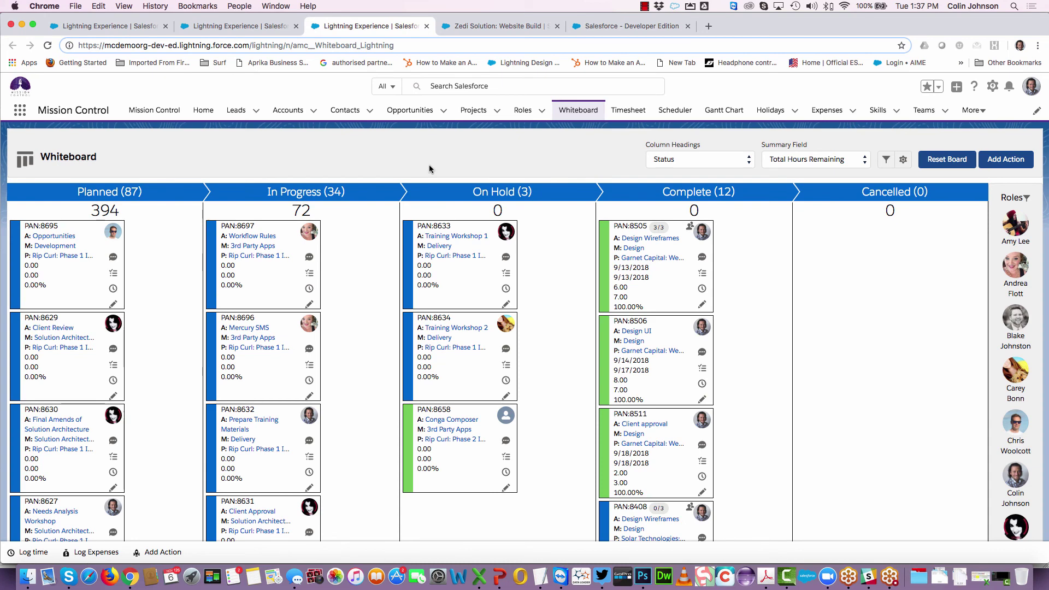
Go to the Zedi Solution: Website Build project page and bring up the quick Log Time form.
{"action": "left_click", "coordinate": [491, 27]}
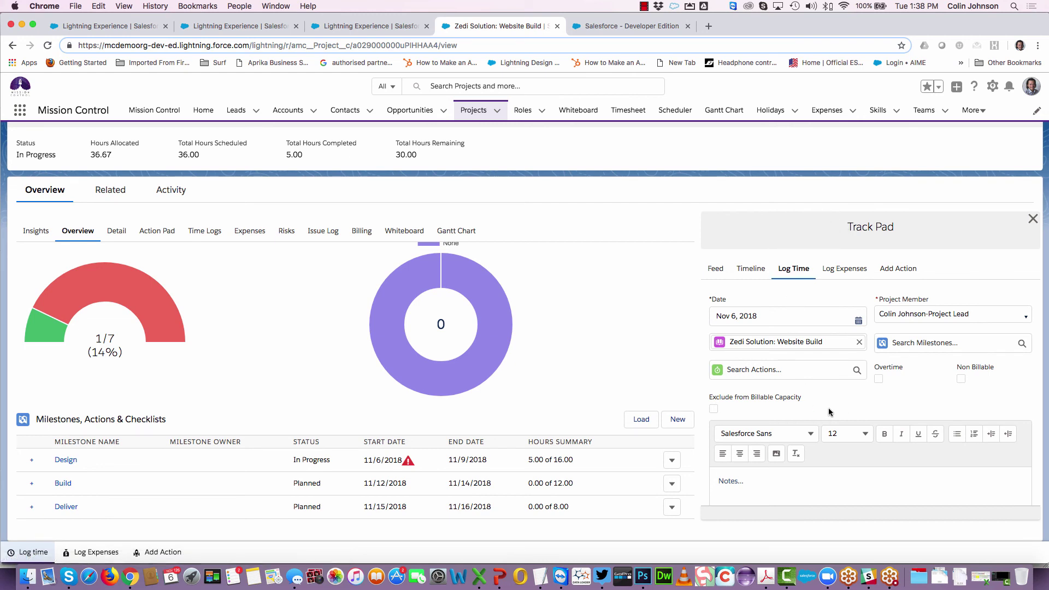
{"action": "scroll", "coordinate": [829, 412], "scroll_direction": "down", "scroll_amount": 3}
{"action": "scroll", "coordinate": [829, 412], "scroll_direction": "up", "scroll_amount": 2}
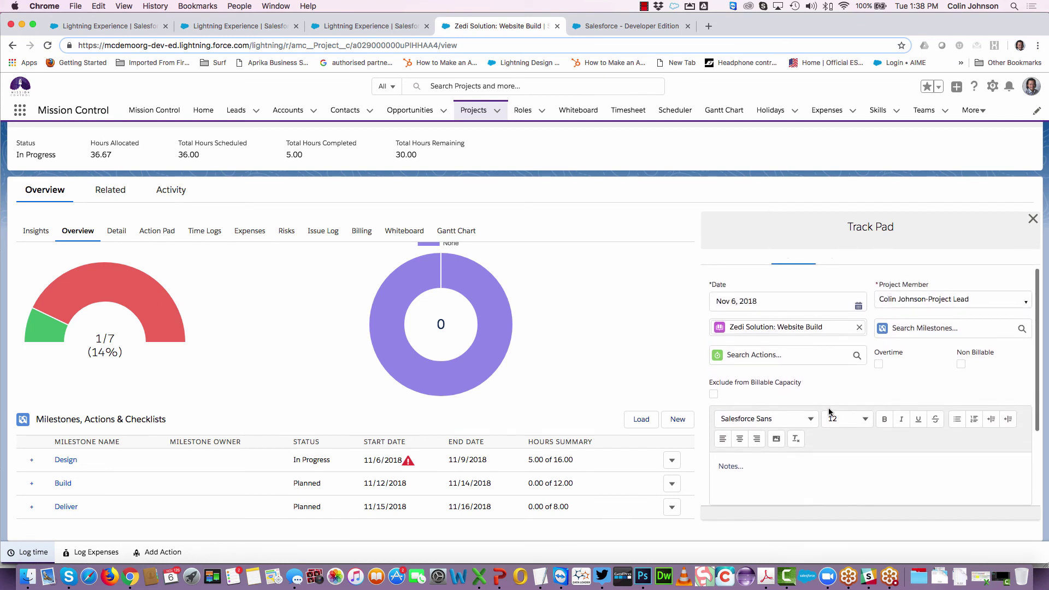
{"action": "left_click", "coordinate": [33, 553]}
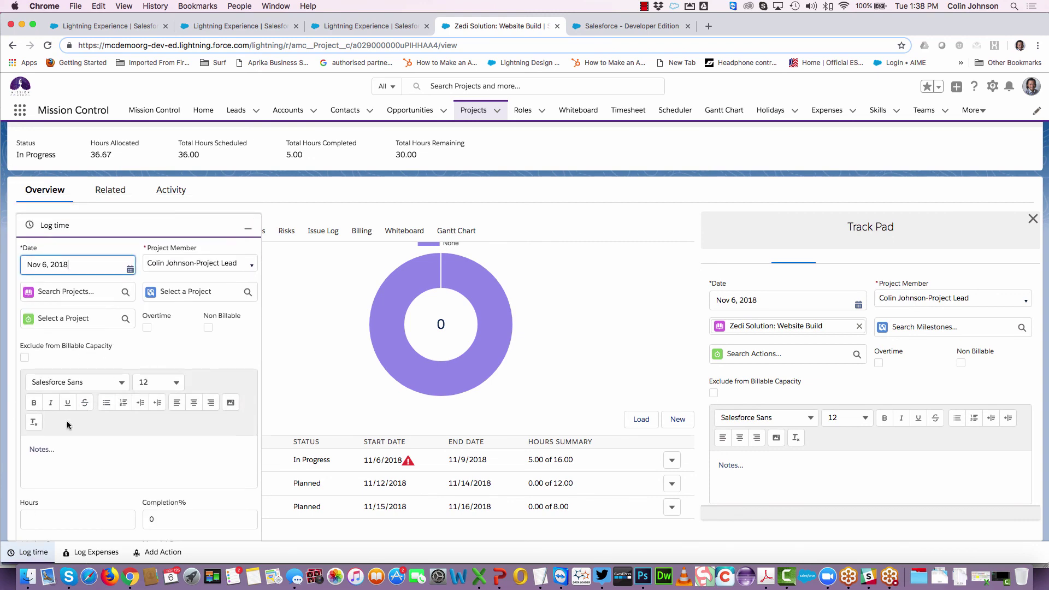
Switch to the Salesforce - Developer Edition tab showing the Classic home page with Log Time.
{"action": "left_click", "coordinate": [598, 27]}
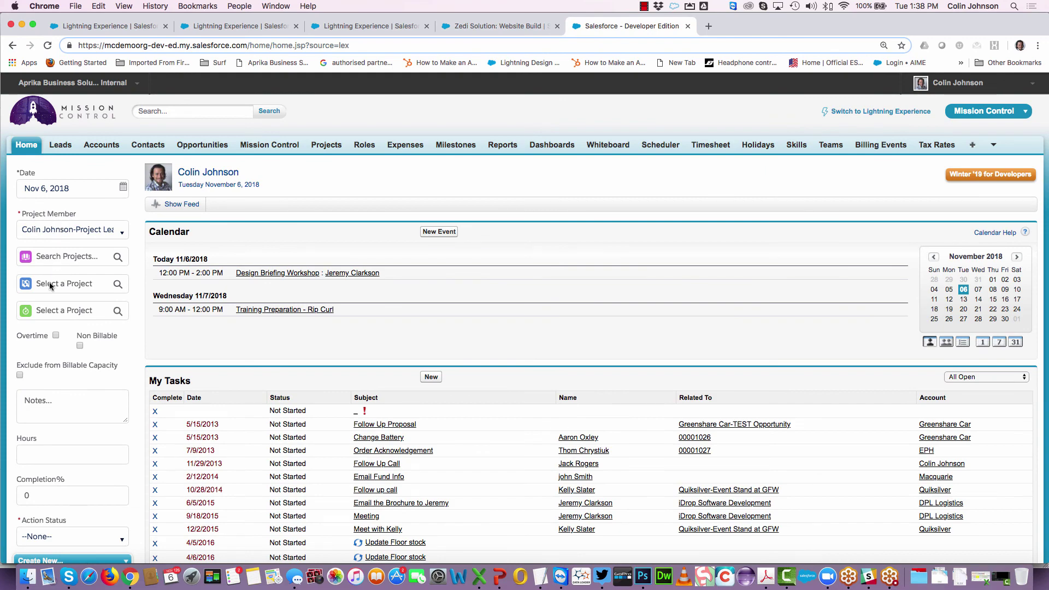